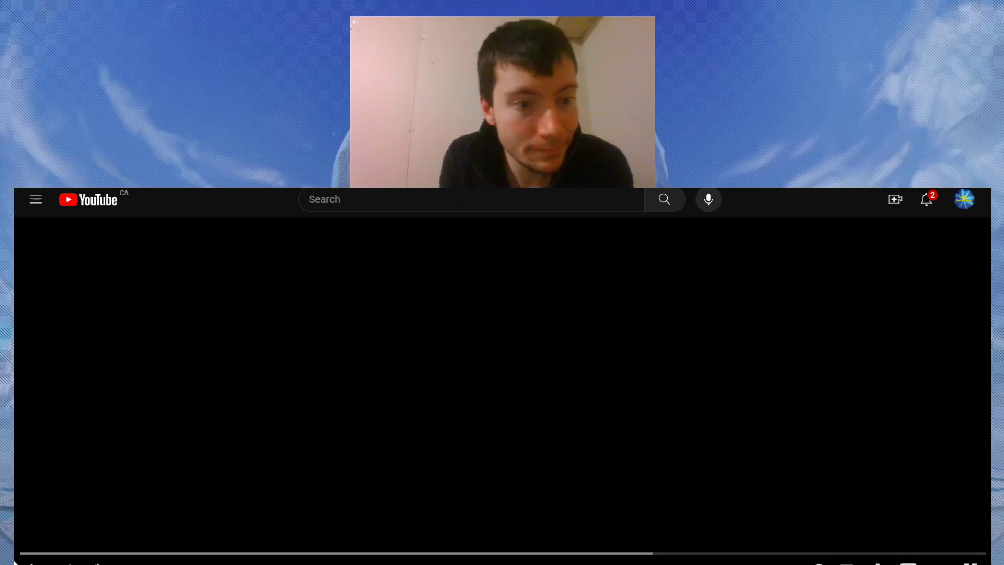
- Start the anime game trailer playing in the YouTube player
click(35, 562)
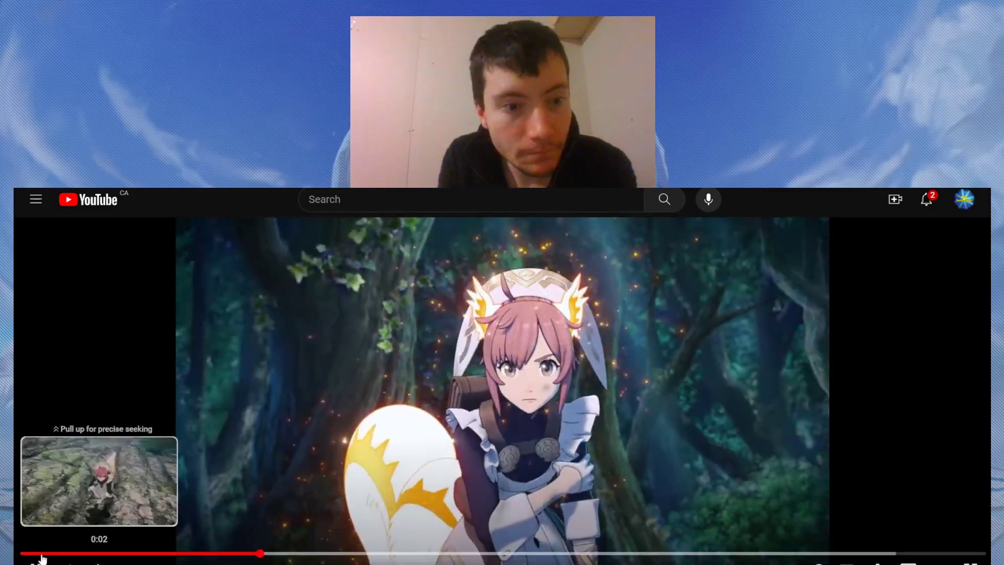
- Pause the trailer briefly, then resume playback toward the Fire Emblem Heroes title card
click(31, 563)
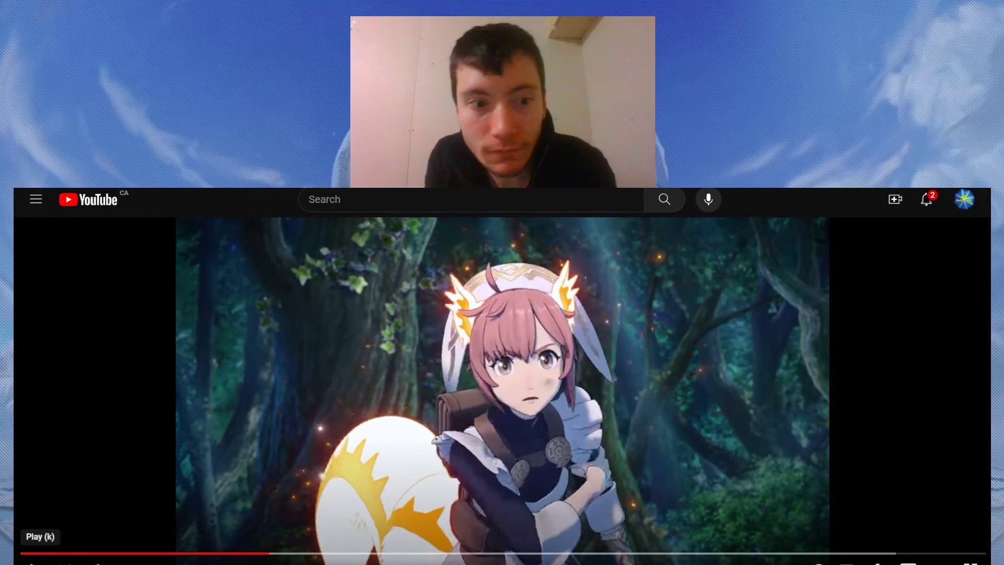
click(31, 562)
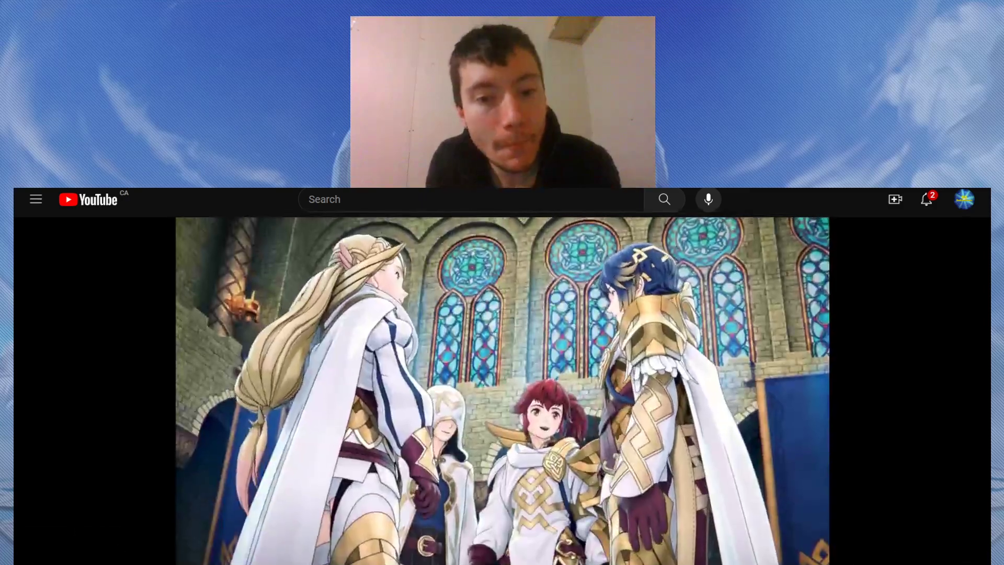